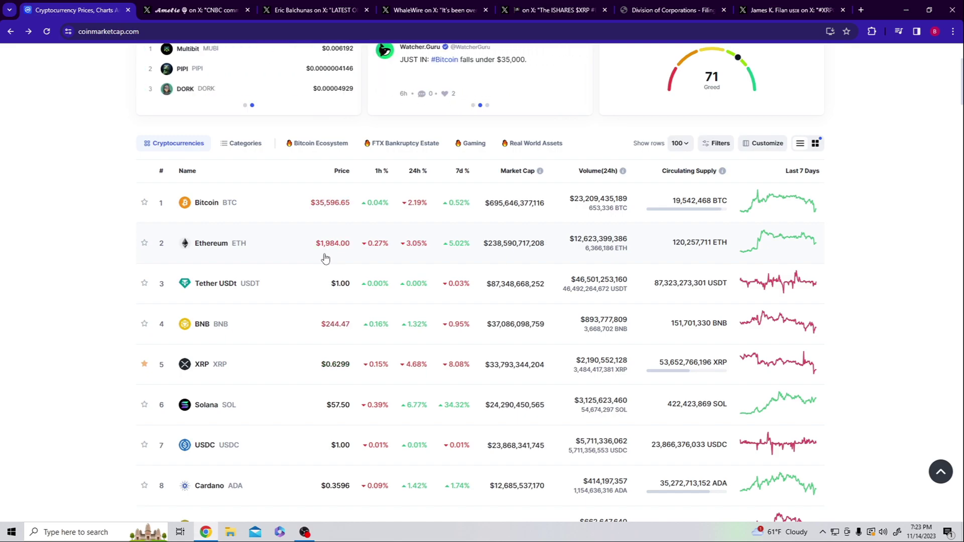
Step: Open the Bitcoin page on CoinMarketCap, then return to the cryptocurrency price table
click(281, 209)
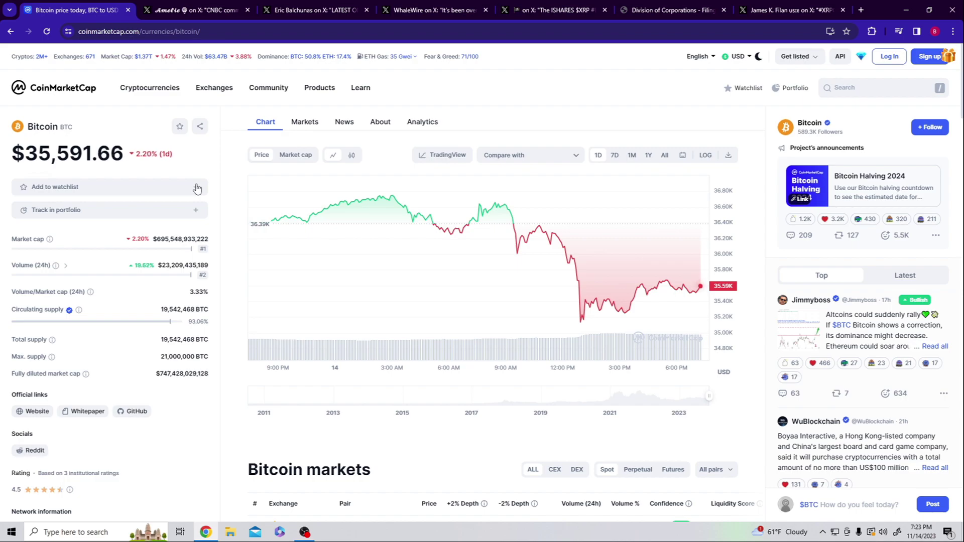
click(10, 31)
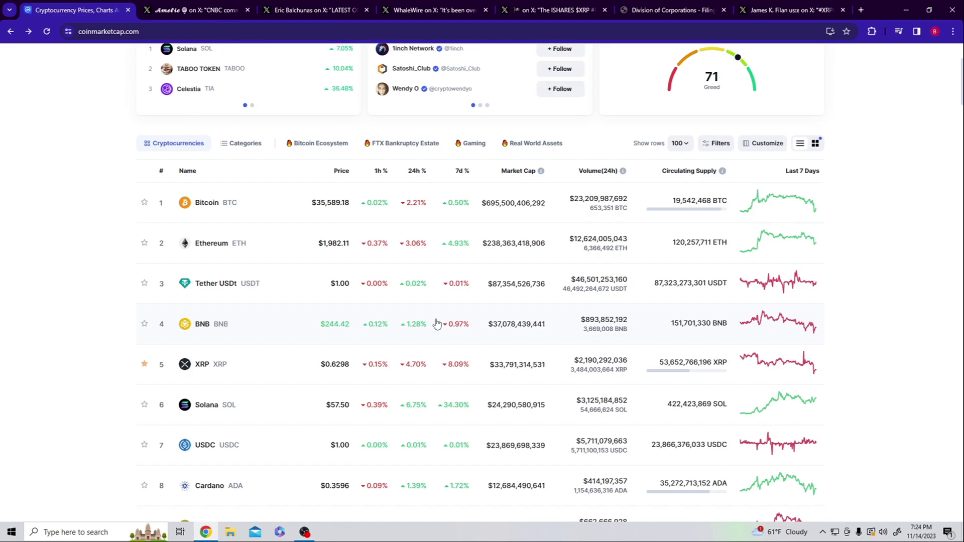
Step: Switch to the X post sharing CNBC's clip about the fake BlackRock XRP filing
click(200, 10)
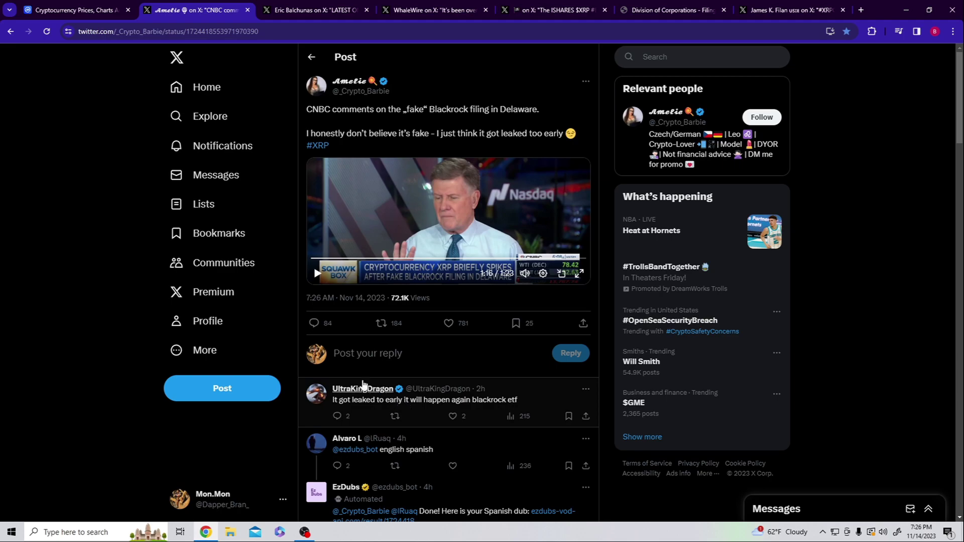
Step: Open the Delaware referral post and highlight 'spokesperson (for Delaware Dept of State)'
click(301, 6)
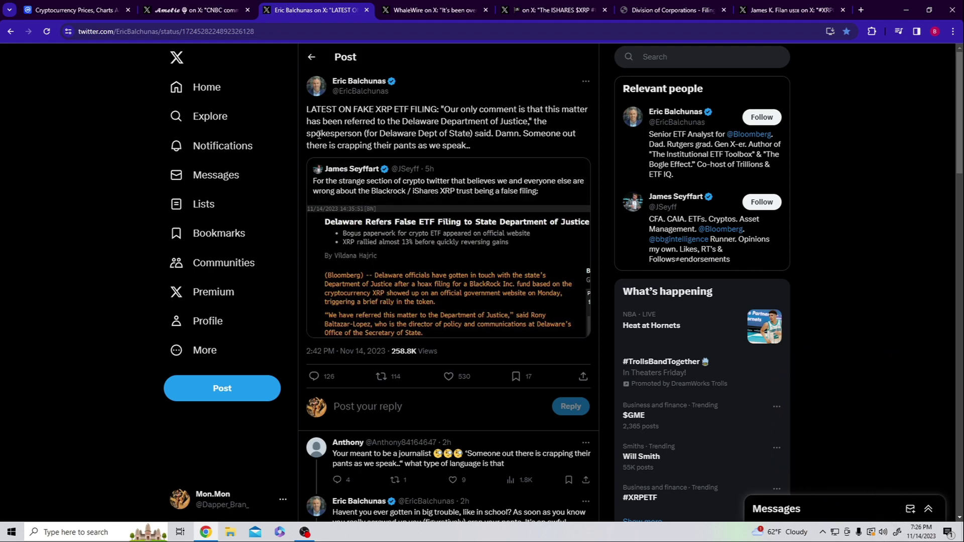
drag(318, 135, 475, 133)
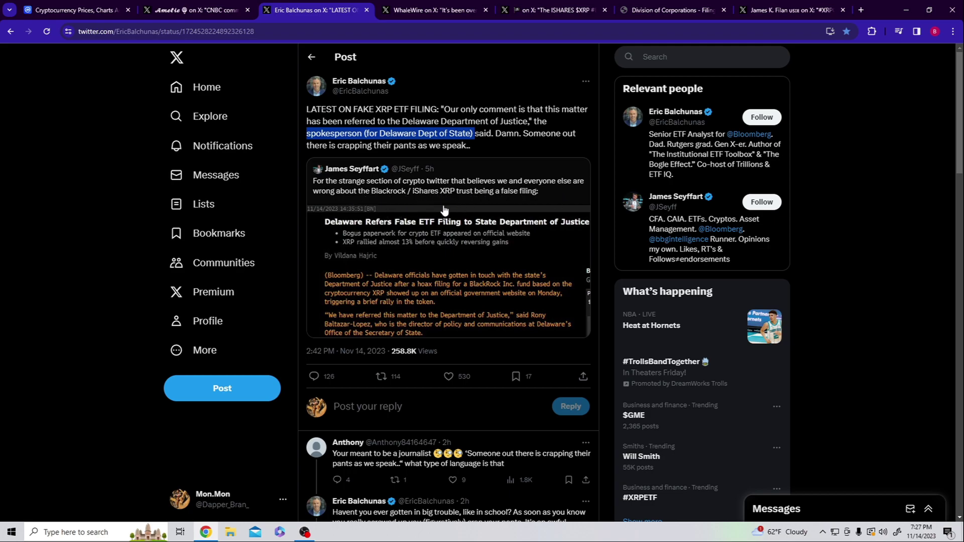
scroll(444, 238, down, 1)
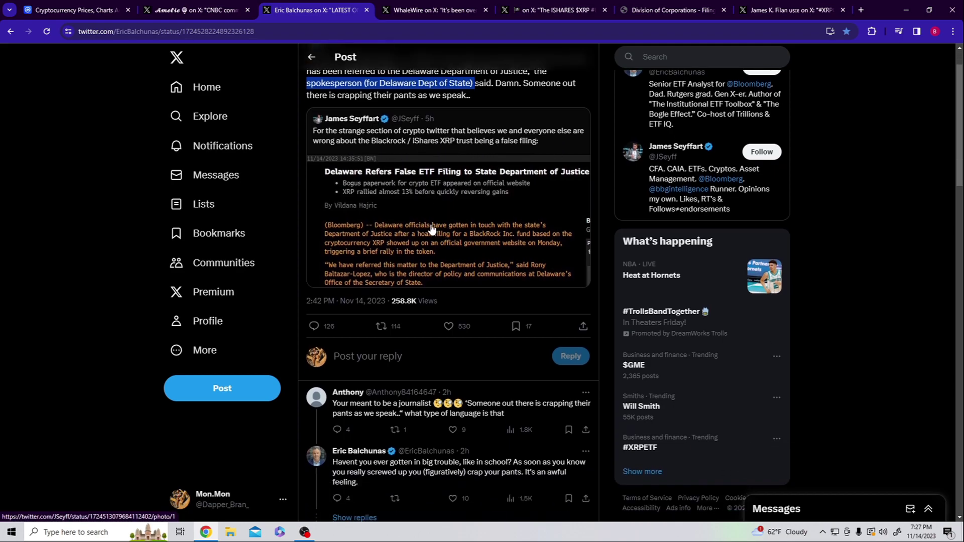
scroll(445, 256, up, 1)
Step: Enlarge the quoted Bloomberg article image about Delaware's Justice Department referral
click(445, 279)
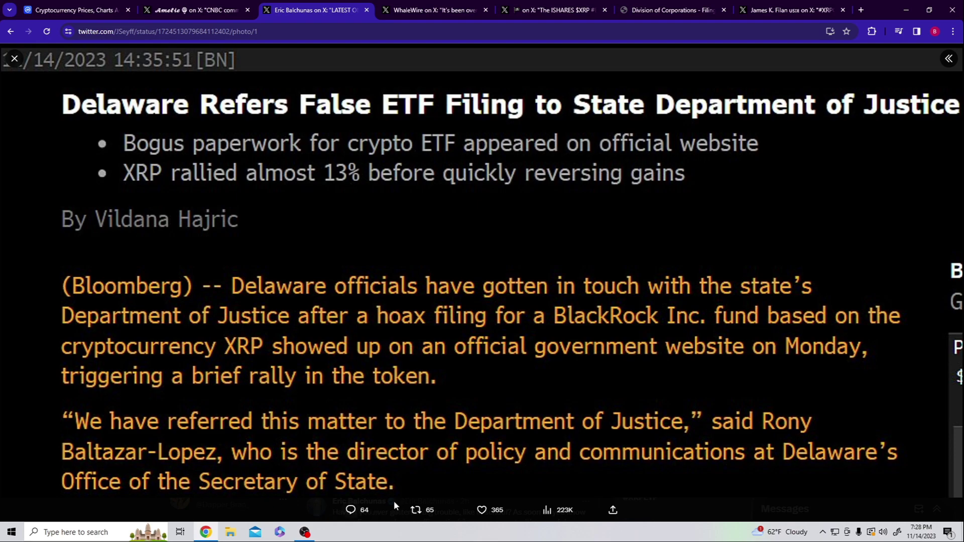
Step: Close the enlarged Bloomberg image and return to Eric Balchunas's post
click(16, 60)
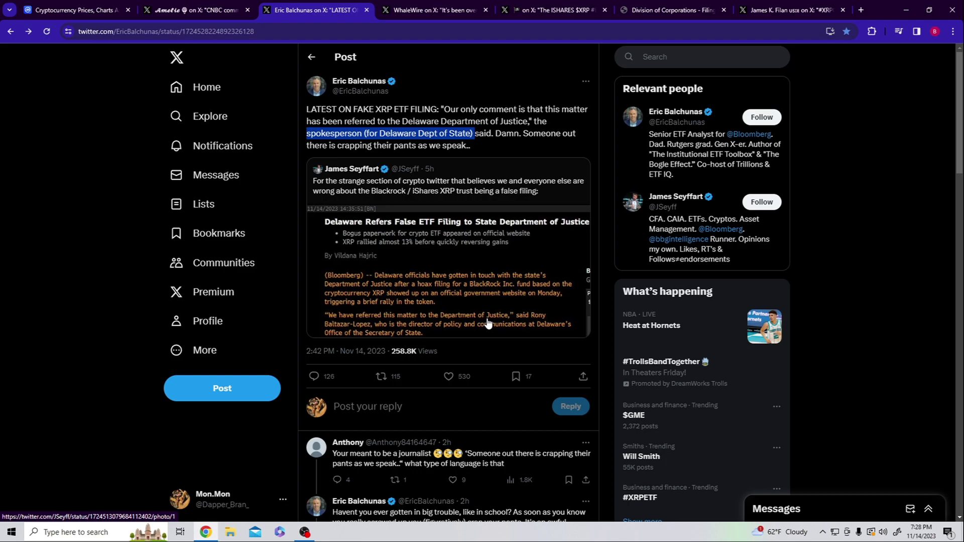
scroll(487, 324, down, 1)
scroll(467, 264, down, 1)
scroll(433, 180, down, 3)
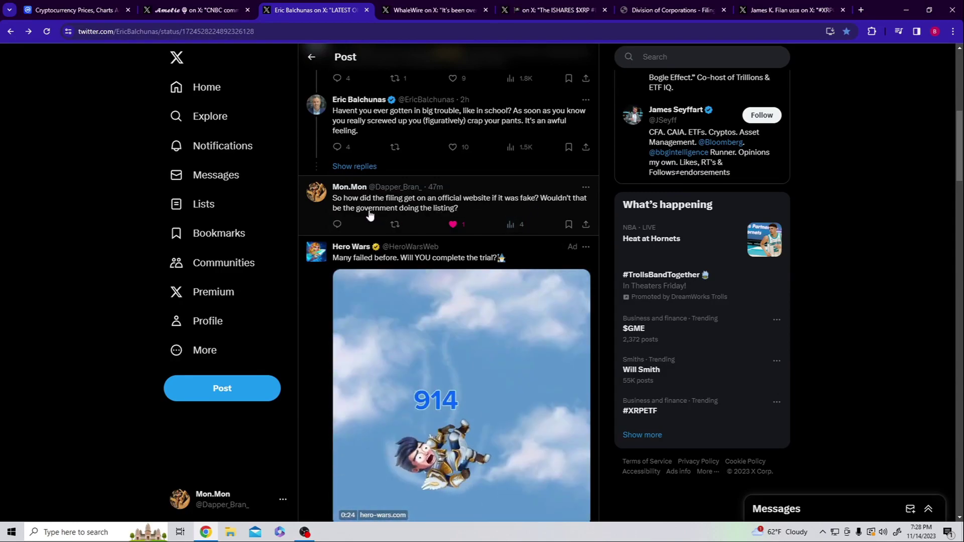
scroll(423, 218, down, 1)
scroll(554, 233, down, 2)
scroll(553, 234, down, 2)
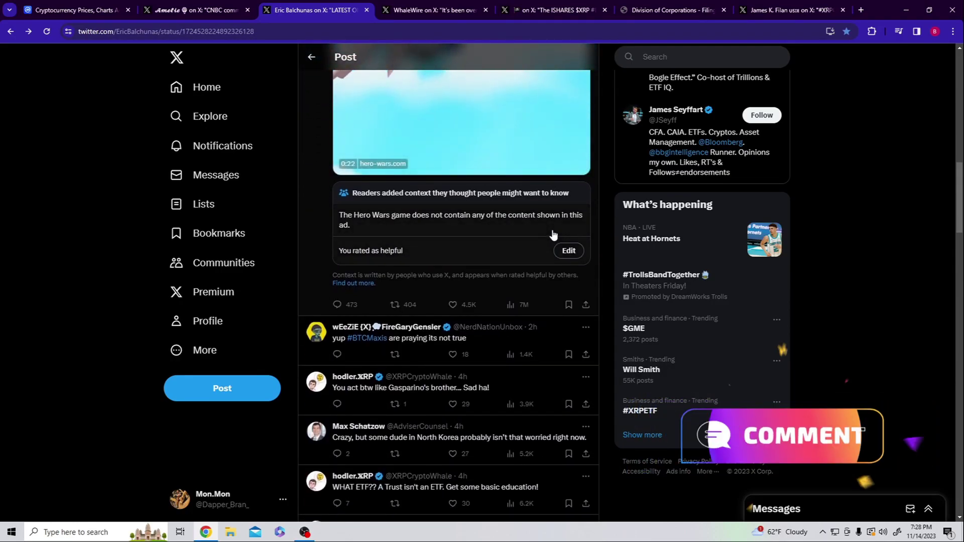
scroll(553, 235, down, 3)
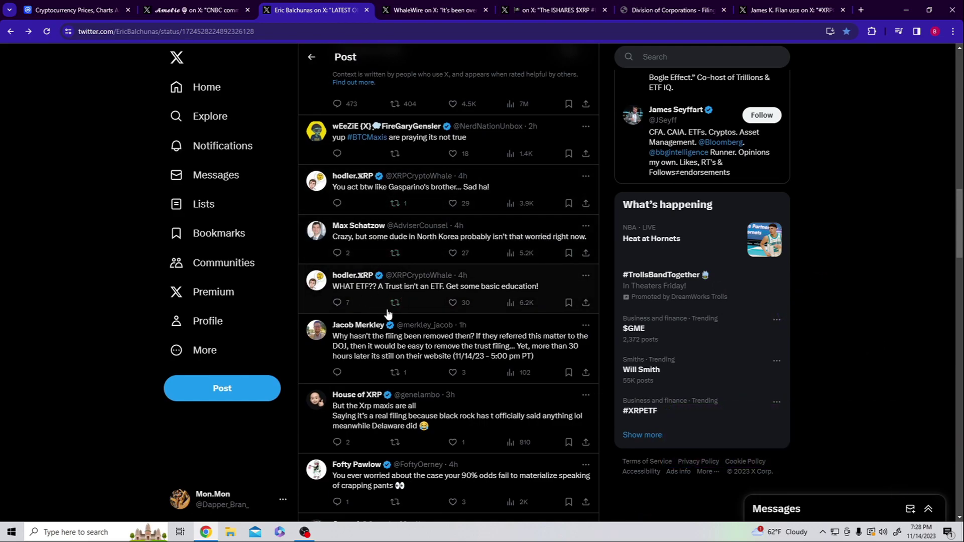
scroll(362, 291, down, 1)
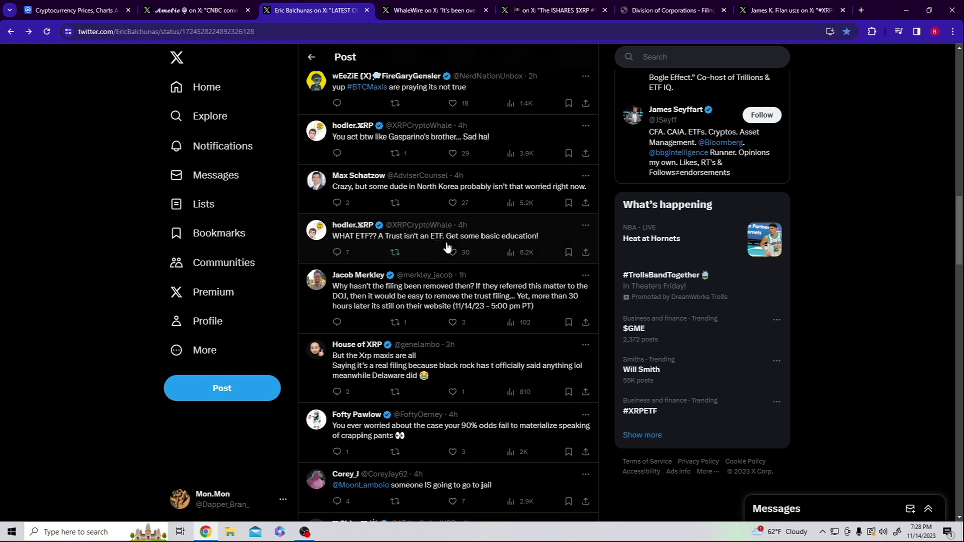
scroll(522, 260, up, 1)
scroll(422, 260, down, 2)
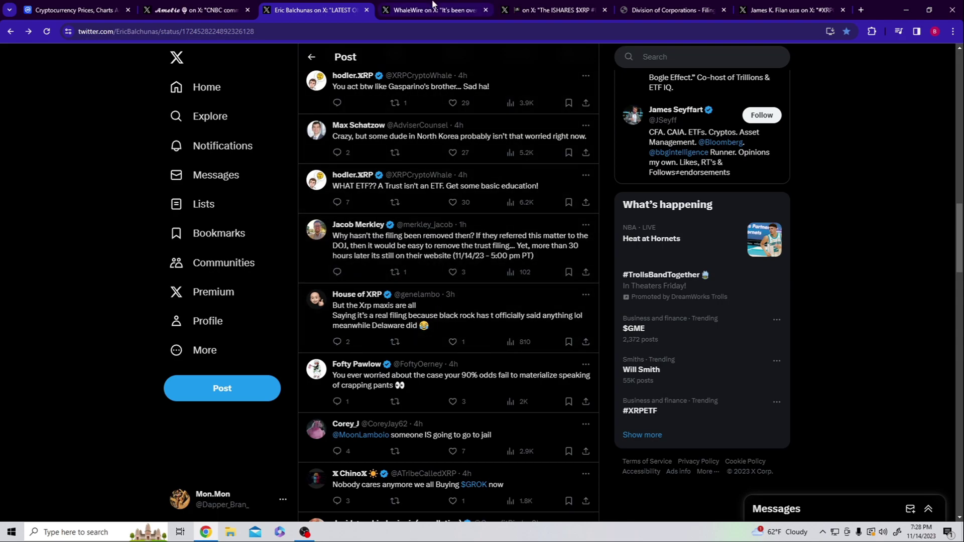
Step: View WhaleWire's iShares XRP Trust filing screenshot, close it, then move to the Delaware search
click(434, 8)
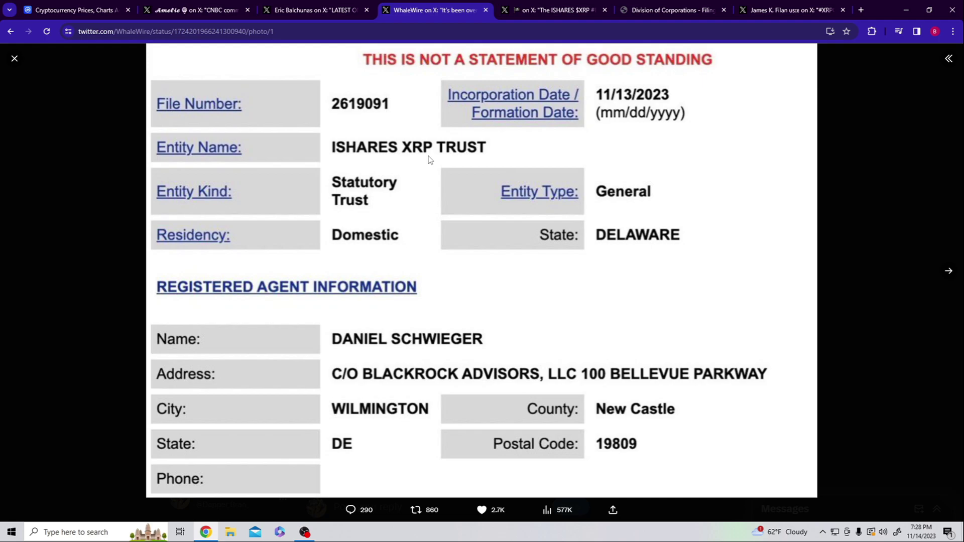
click(15, 59)
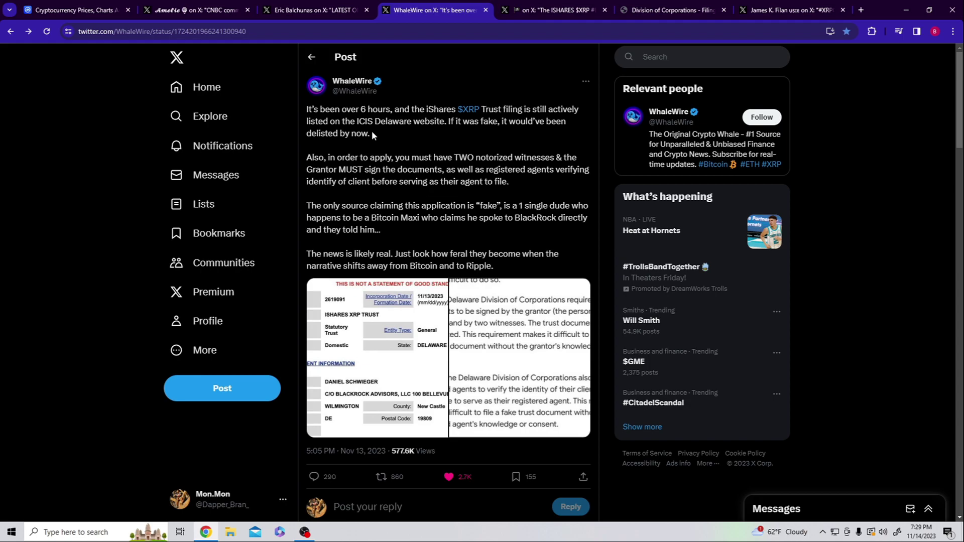
click(561, 10)
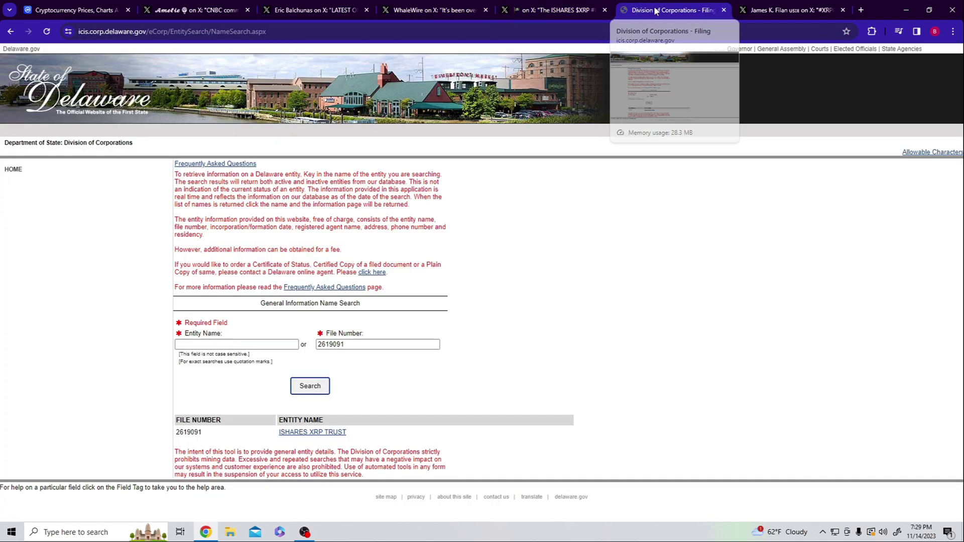
Step: Check the Delaware result for file 2619091, ISHARES XRP TRUST, then return to the CNBC post
click(776, 10)
click(712, 8)
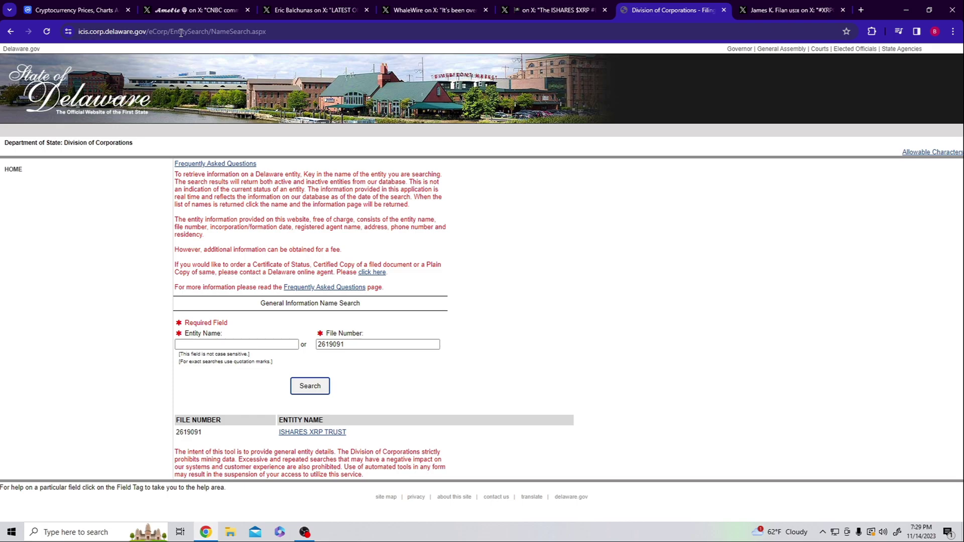
click(87, 9)
click(165, 6)
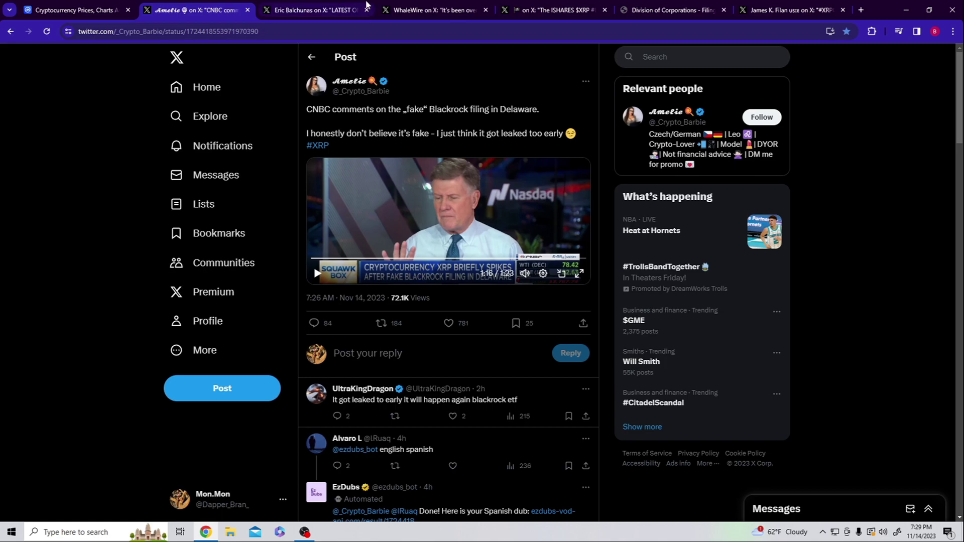
Step: Read replies disputing the XRP trust under Balchunas's post, then return to the Delaware results
click(339, 9)
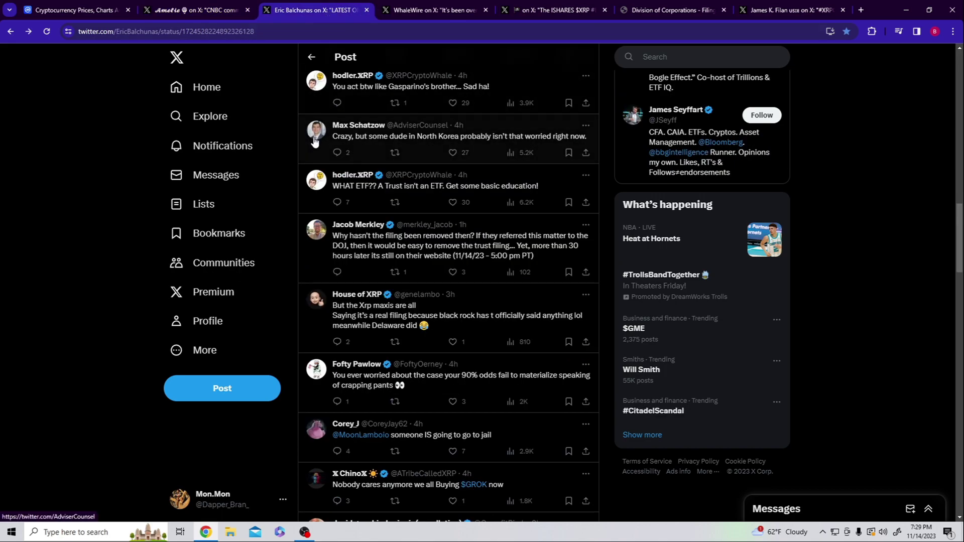
mouse_move(315, 131)
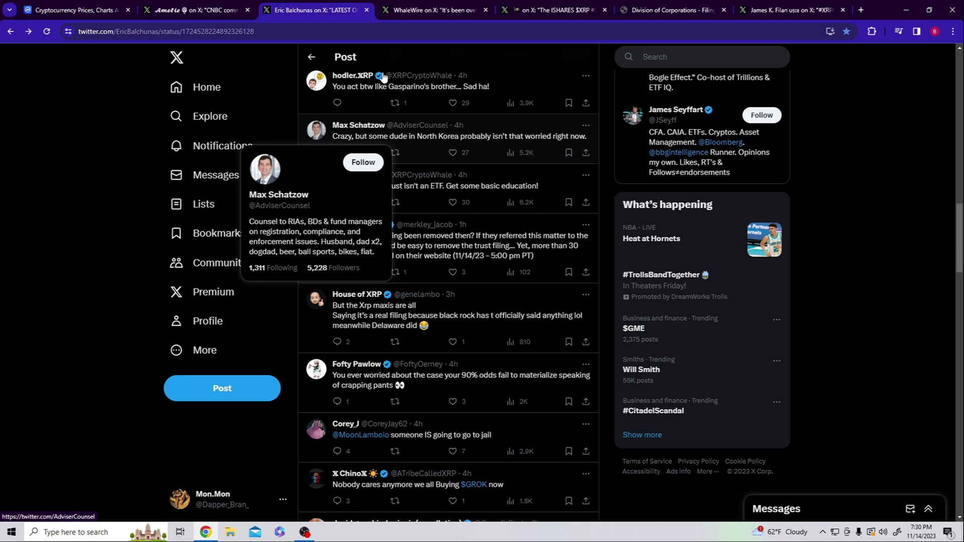
click(666, 6)
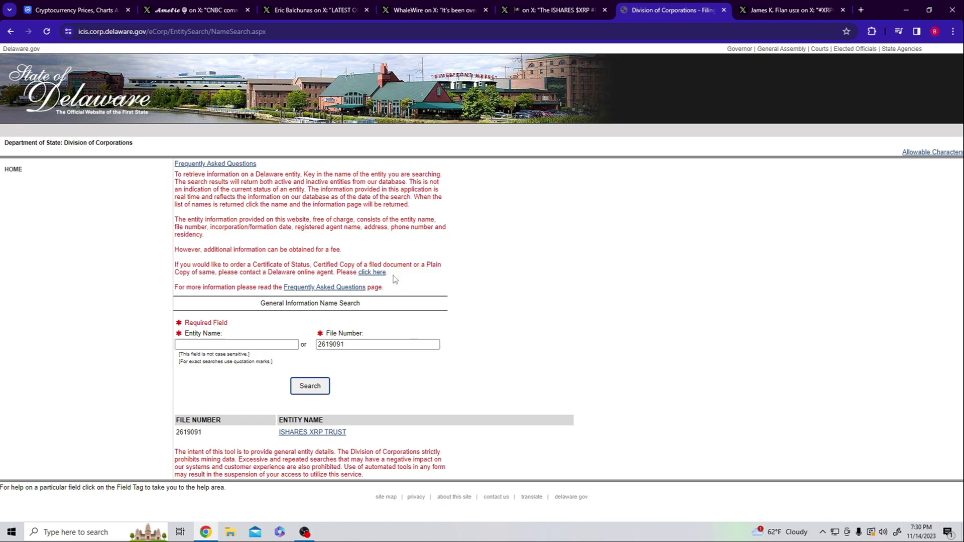
Step: Open the ISHARES XRP TRUST entity record and select its BlackRock Advisors registered agent address
click(318, 433)
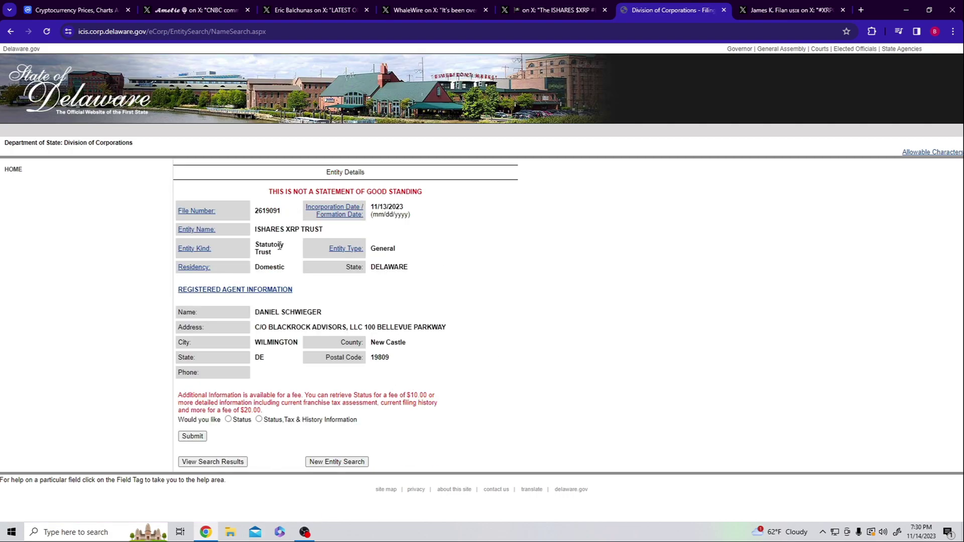
drag(256, 329, 449, 334)
click(256, 331)
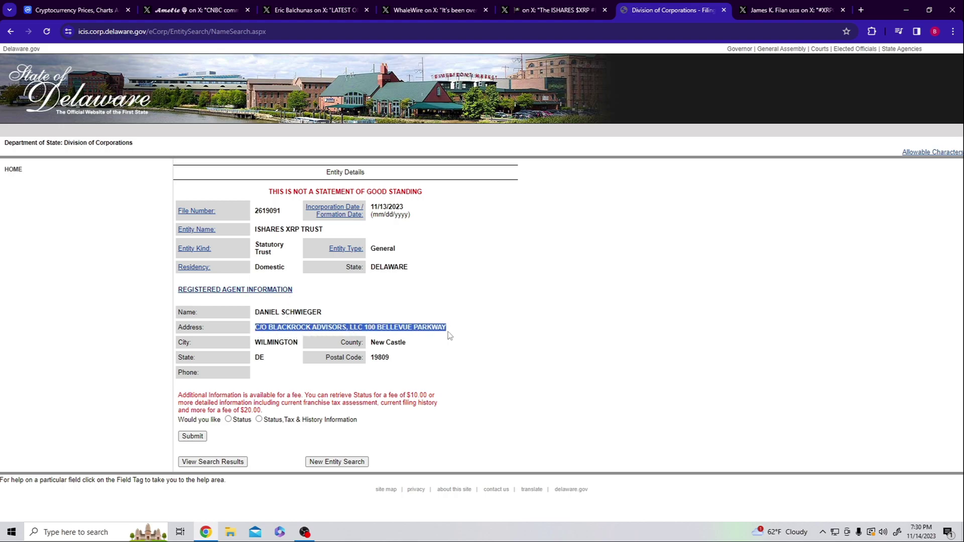
click(413, 379)
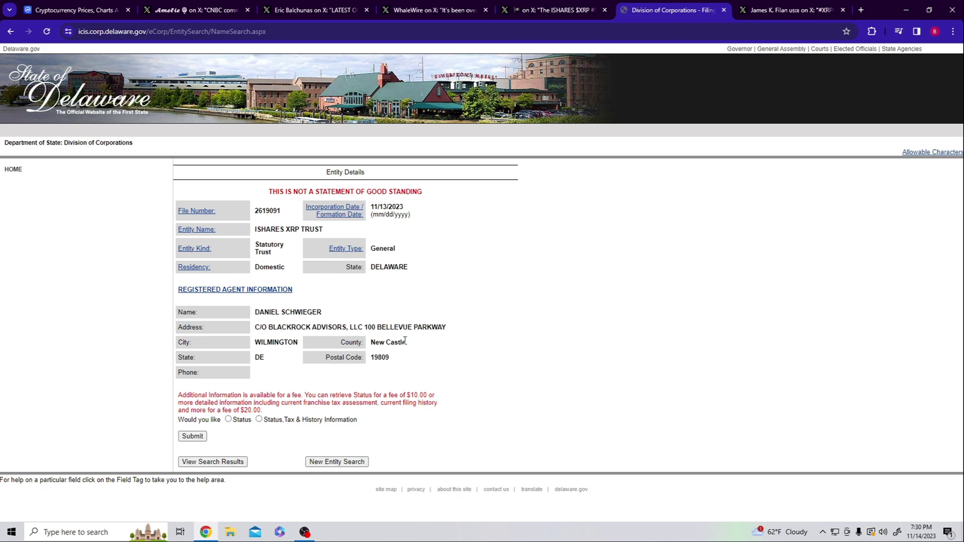
Step: Bring up James K. Filan's post showing the November 13, 2023 SEC v. Ripple remedies order
click(800, 10)
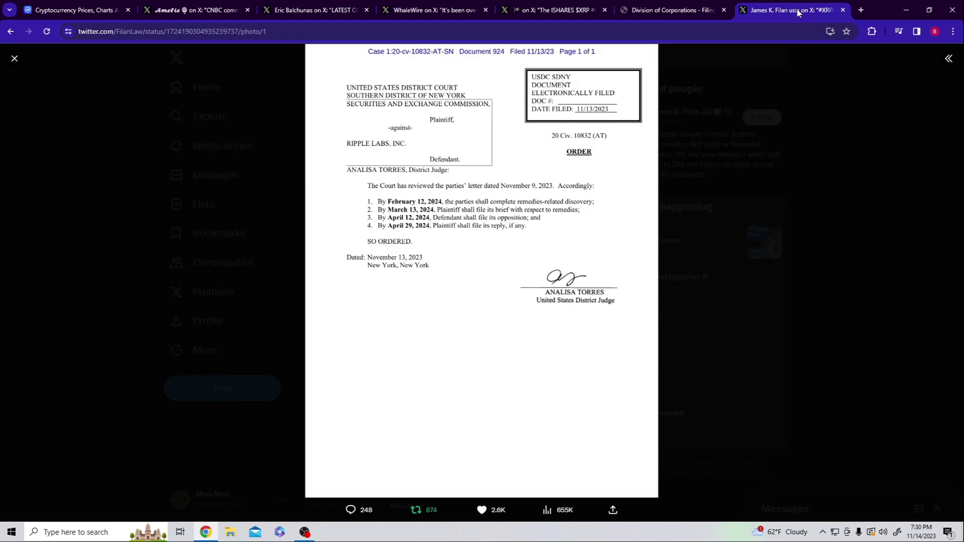